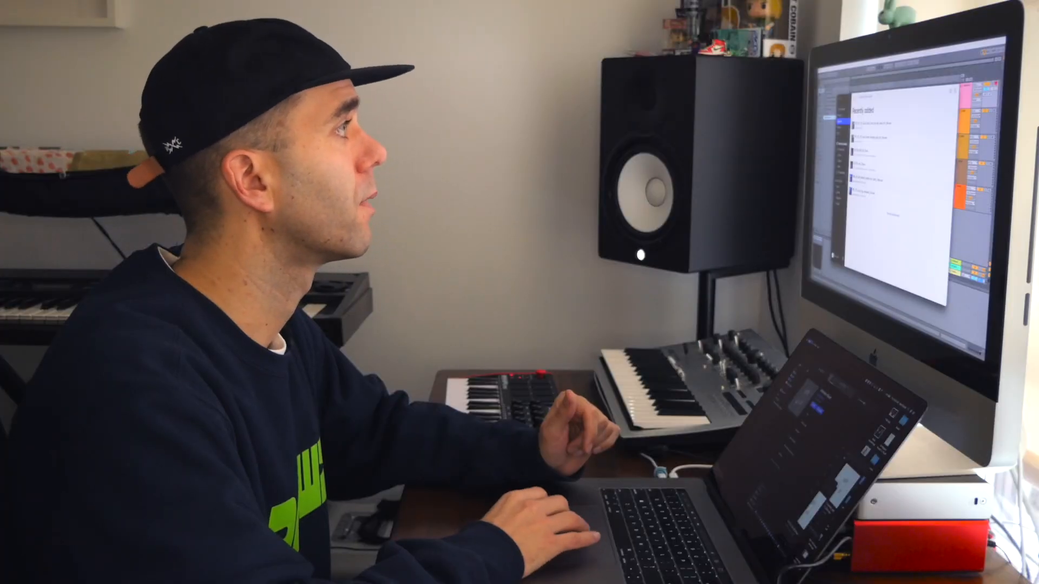
- Load BBL_90_lofi_melodic_dollars_for_bells_C#m.wav into Serato Sample on the first track
{"action": "left_click", "coordinate": [828, 163]}
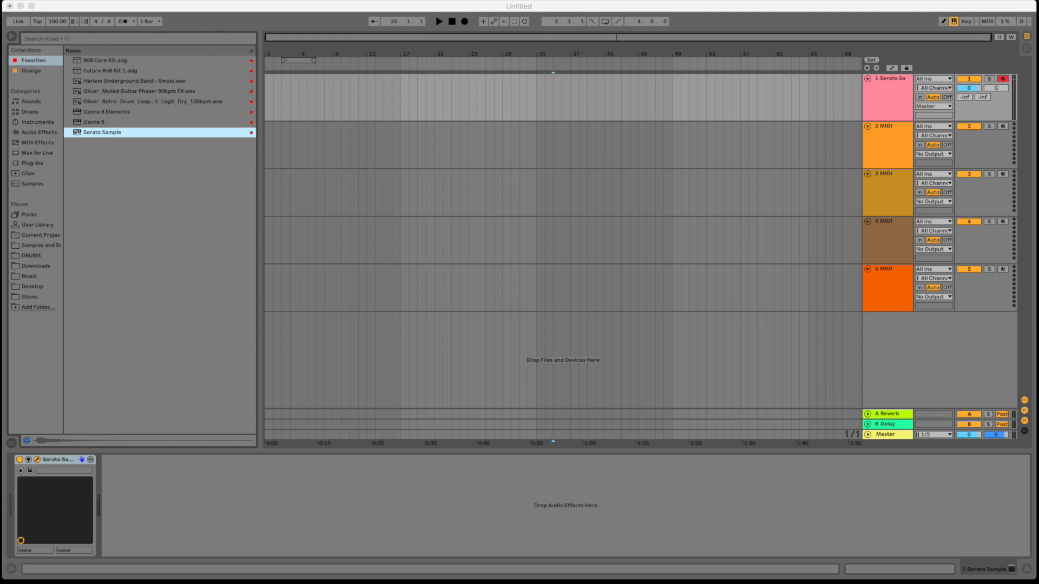
{"action": "left_click", "coordinate": [898, 85]}
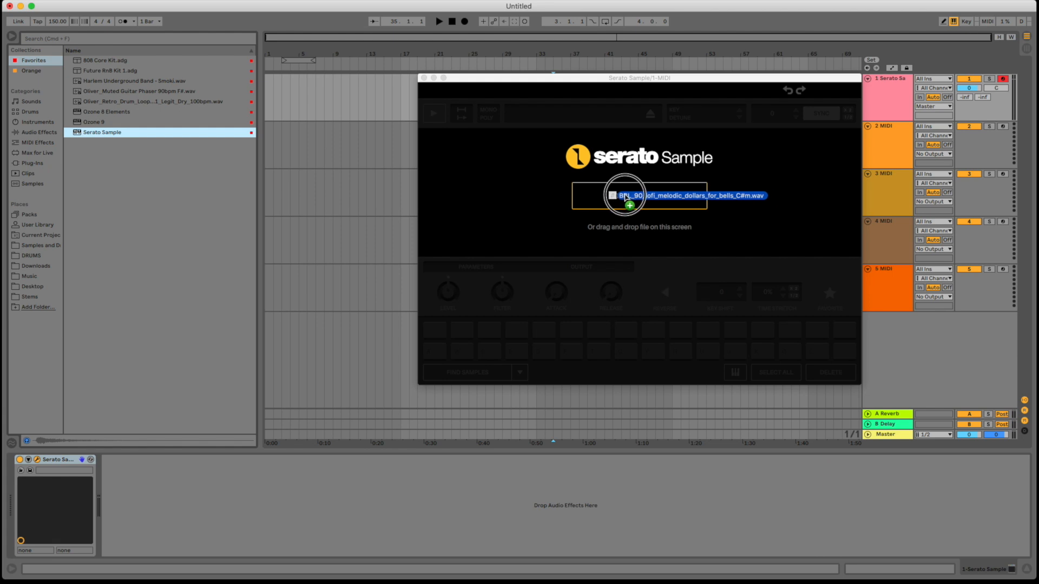
{"action": "left_click_drag", "start_coordinate": [625, 197], "coordinate": [626, 198]}
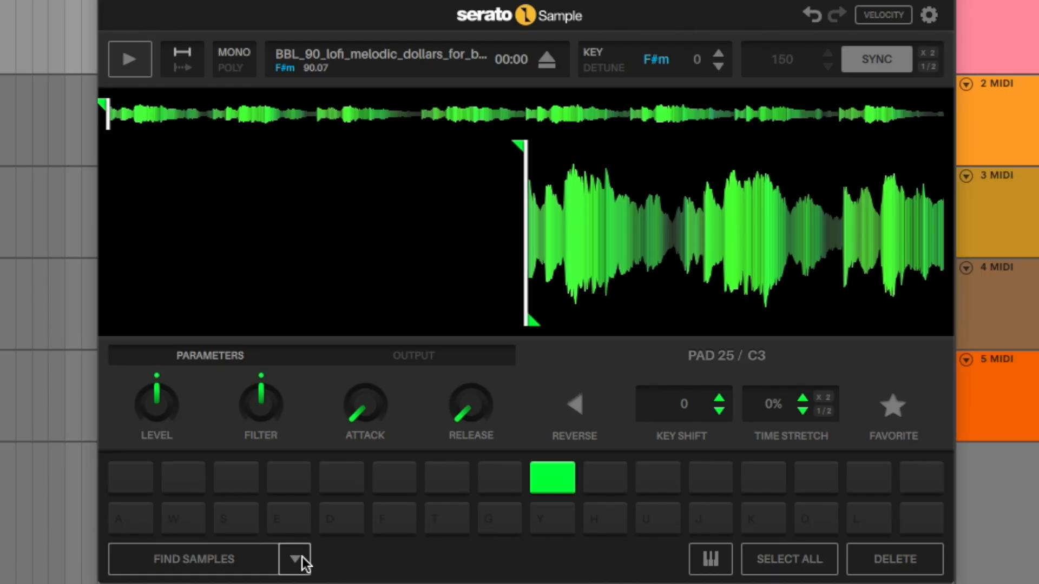
- Slice the loaded melodic loop across the pads using Set Slicer with a value of 2
{"action": "left_click", "coordinate": [302, 556]}
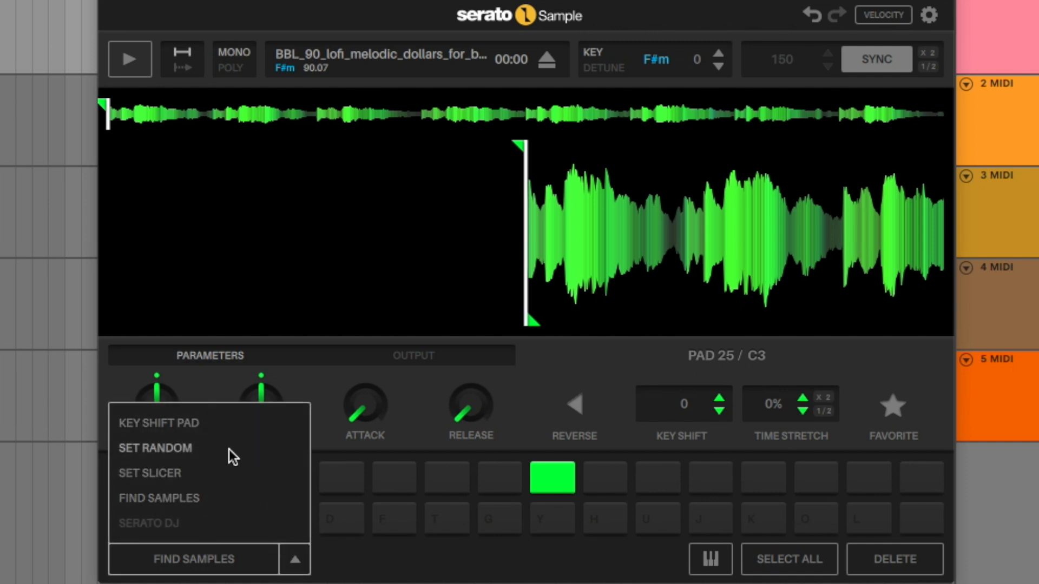
{"action": "left_click", "coordinate": [173, 472]}
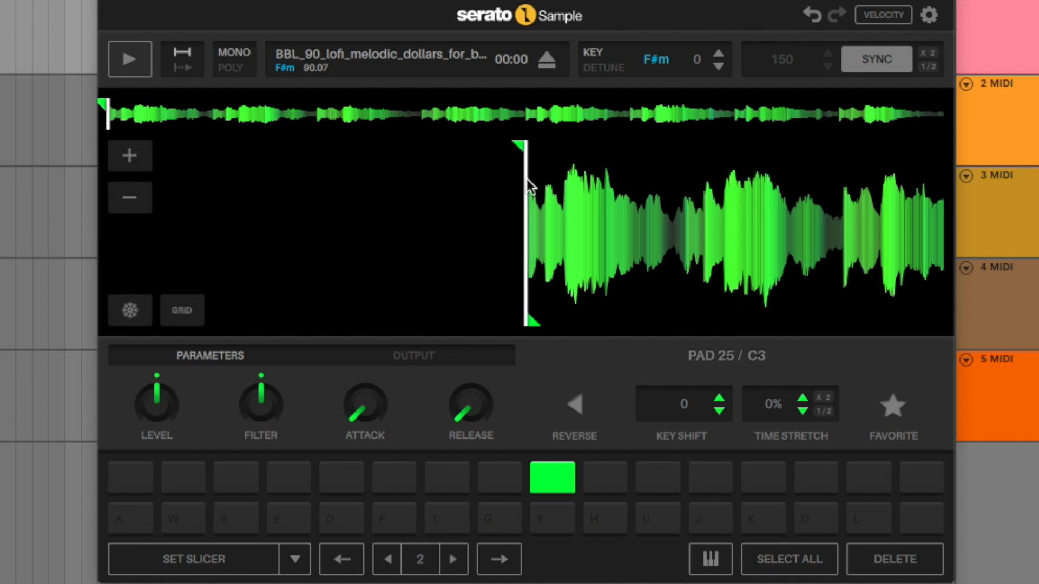
{"action": "left_click", "coordinate": [226, 563]}
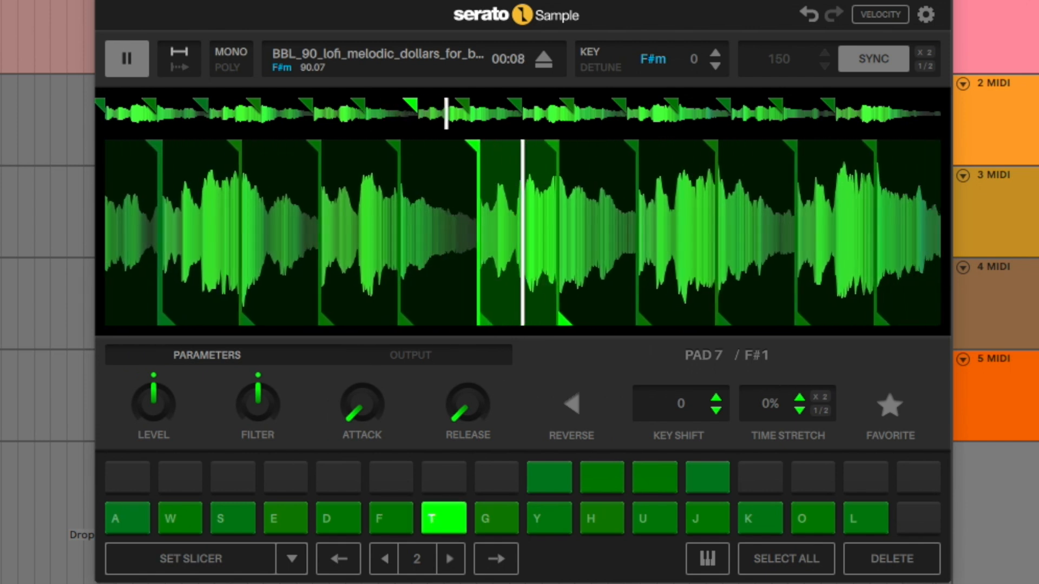
- Stop playback, apply Legato to all notes in the recorded slice clip and trim the clip to four bars
{"action": "key", "text": "space"}
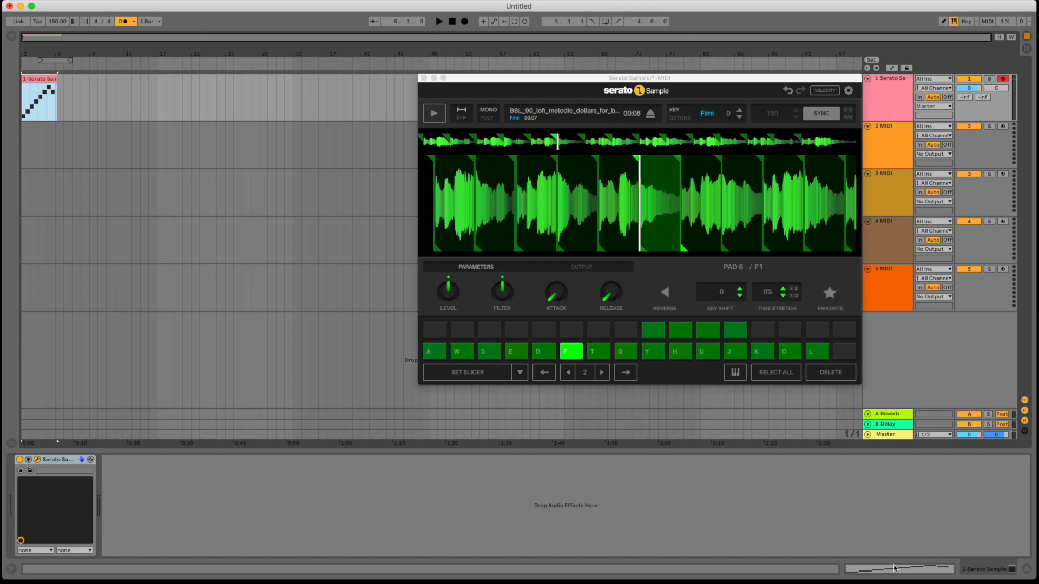
{"action": "key", "text": "shift+Tab"}
{"action": "key", "text": "super+a"}
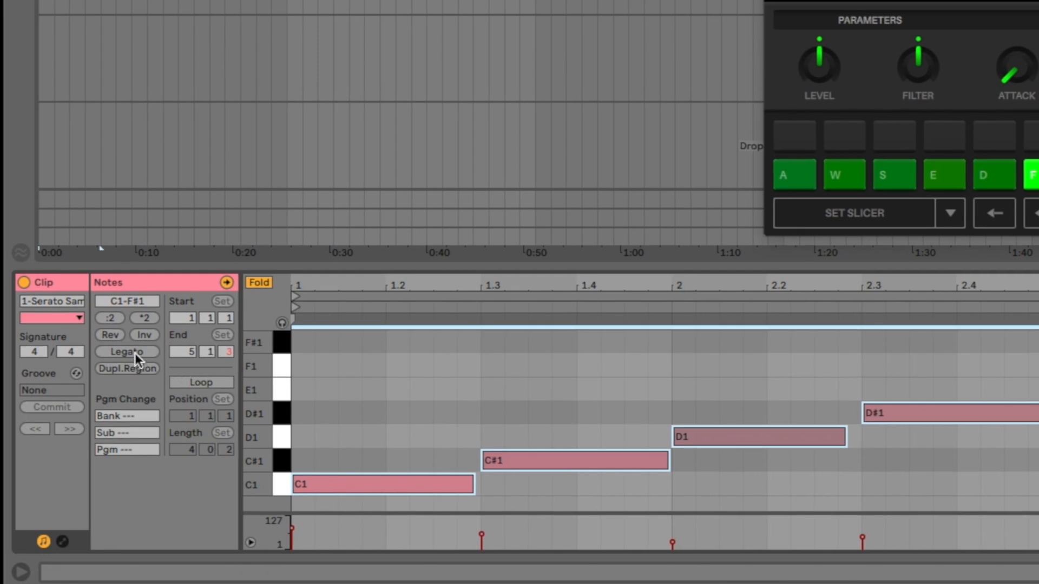
{"action": "left_click", "coordinate": [74, 449]}
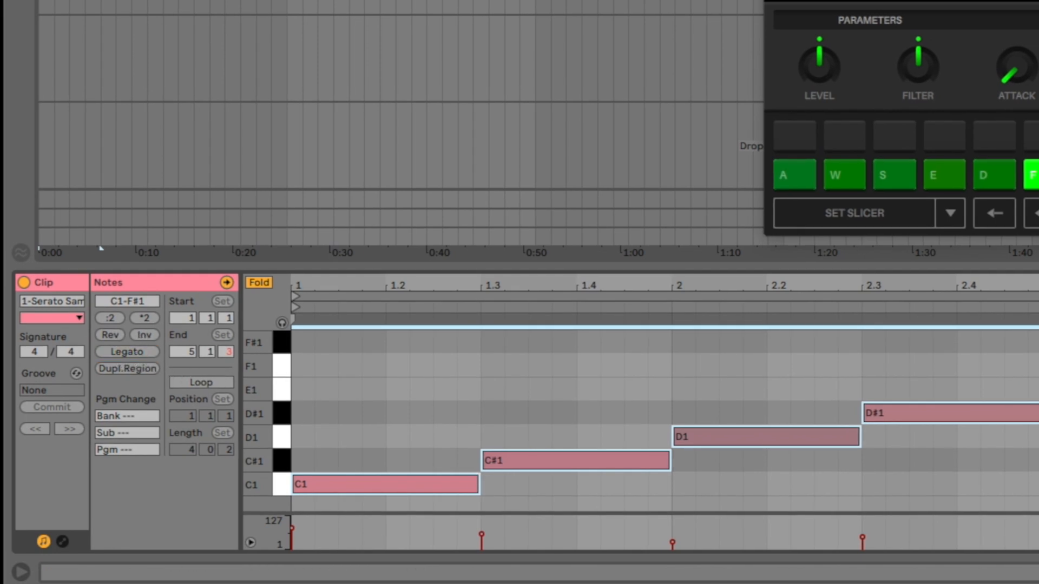
{"action": "left_click", "coordinate": [70, 2]}
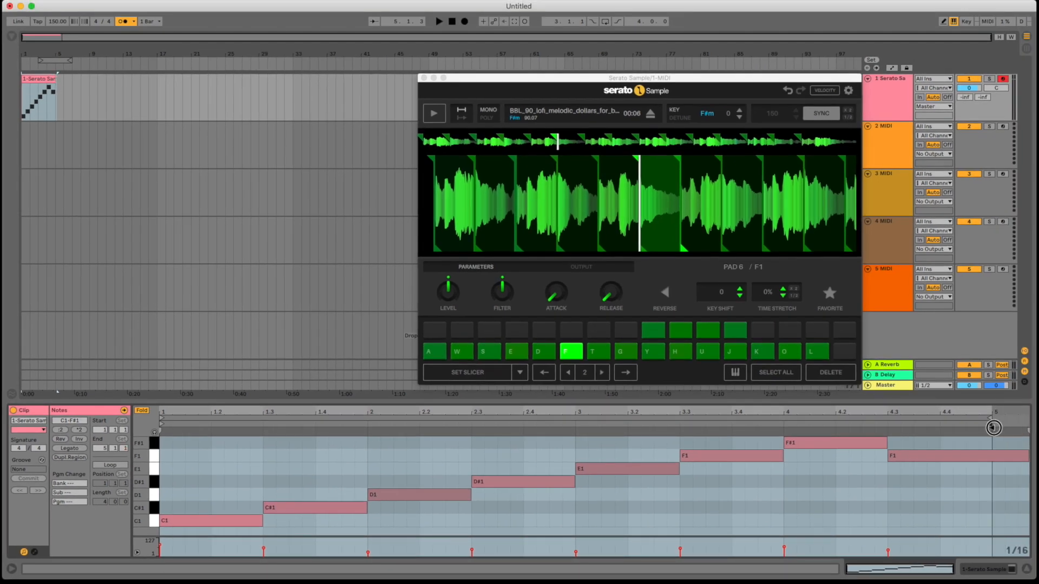
{"action": "left_click_drag", "start_coordinate": [994, 428], "coordinate": [993, 428]}
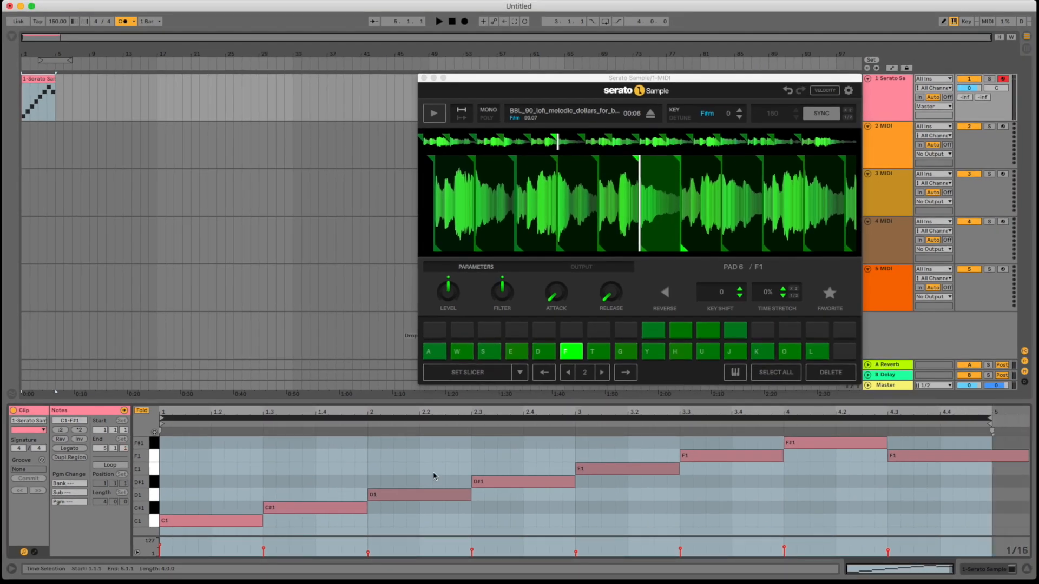
- Extend the looped slice clip on the first track to bar 17 and play it back
{"action": "left_click_drag", "start_coordinate": [56, 78], "coordinate": [71, 78]}
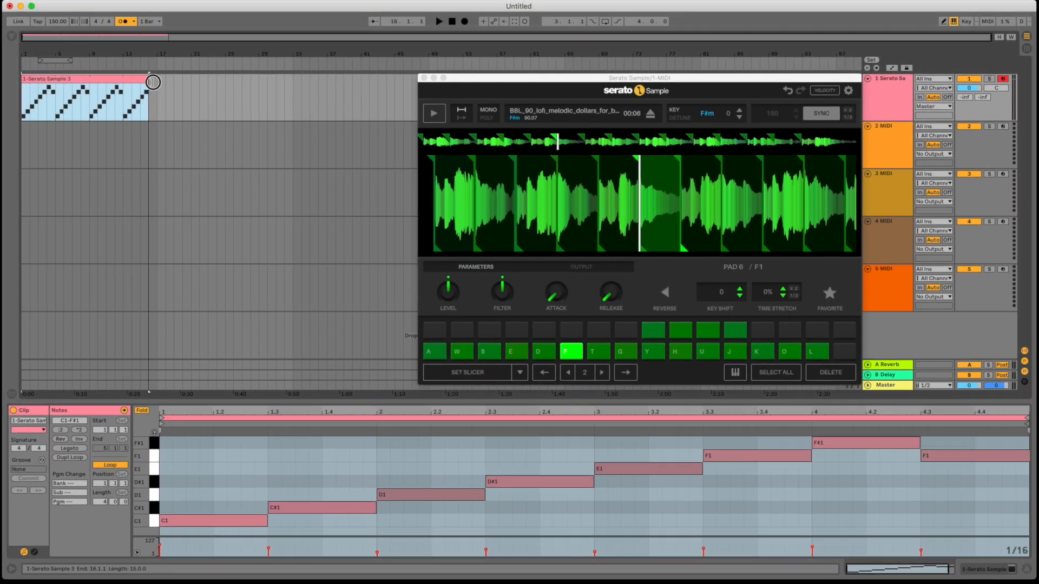
{"action": "left_click_drag", "start_coordinate": [151, 81], "coordinate": [157, 82]}
{"action": "key", "text": "space"}
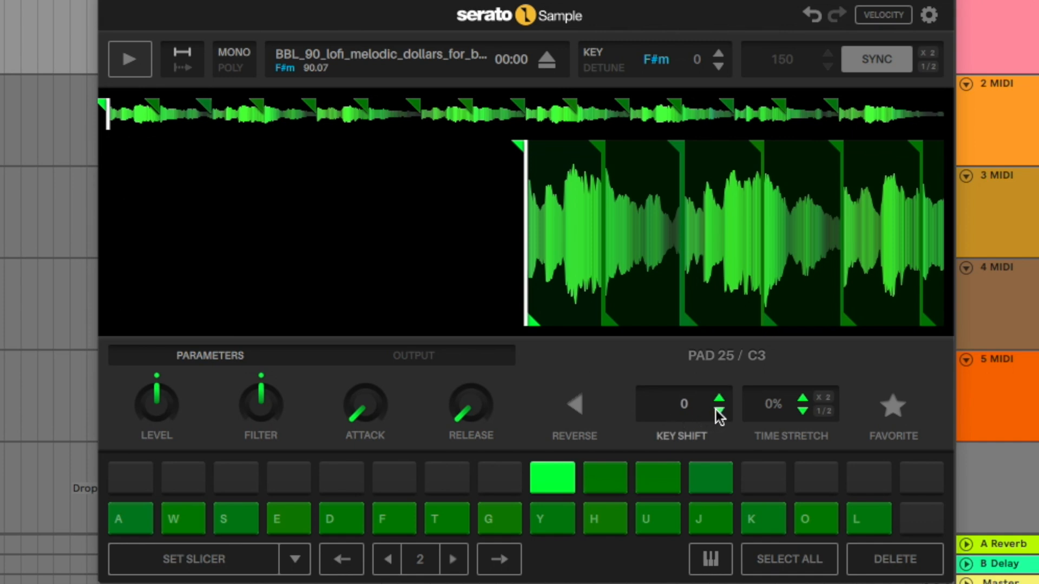
- Lower the key shift of pad 25 (C3) to -12 and start playback
{"action": "left_click", "coordinate": [718, 413]}
{"action": "left_click", "coordinate": [718, 412]}
{"action": "left_click", "coordinate": [718, 412]}
{"action": "key", "text": "space"}
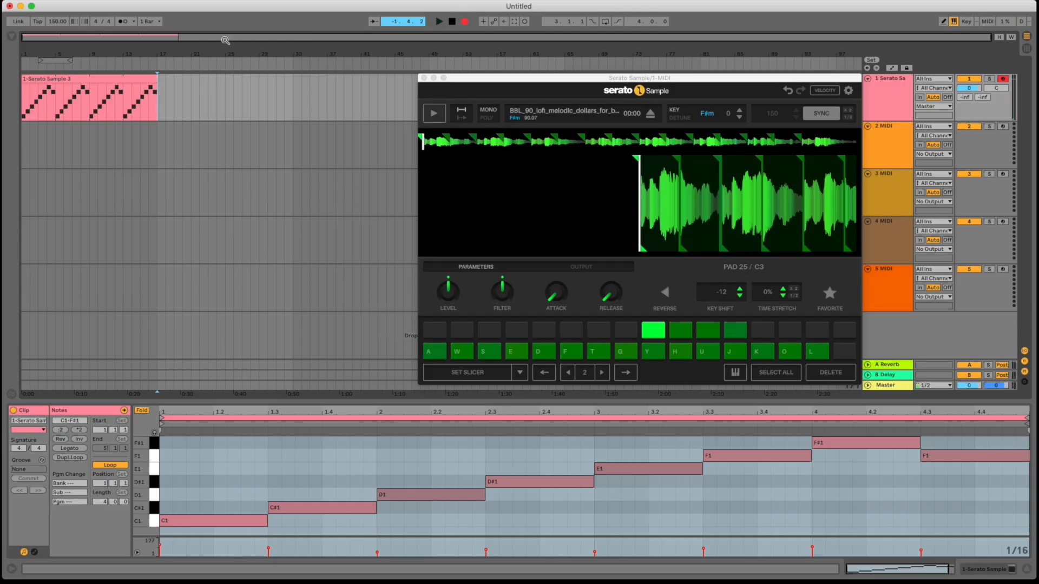
- Stop playback, add Serato Sample to the second MIDI track and reposition its window over the arrangement
{"action": "key", "text": "space"}
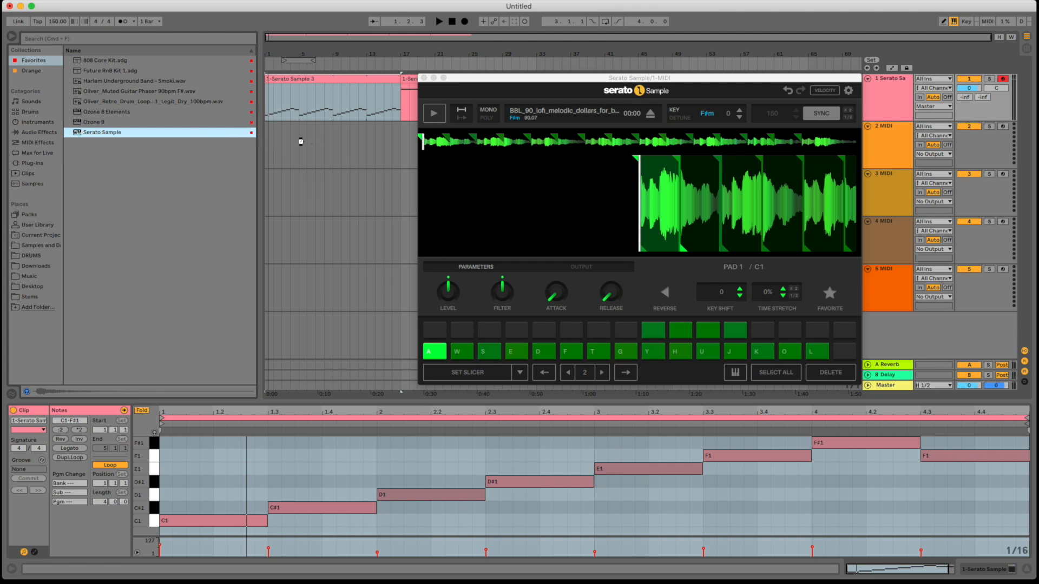
{"action": "left_click_drag", "start_coordinate": [300, 142], "coordinate": [301, 143]}
{"action": "left_click_drag", "start_coordinate": [621, 9], "coordinate": [617, 81]}
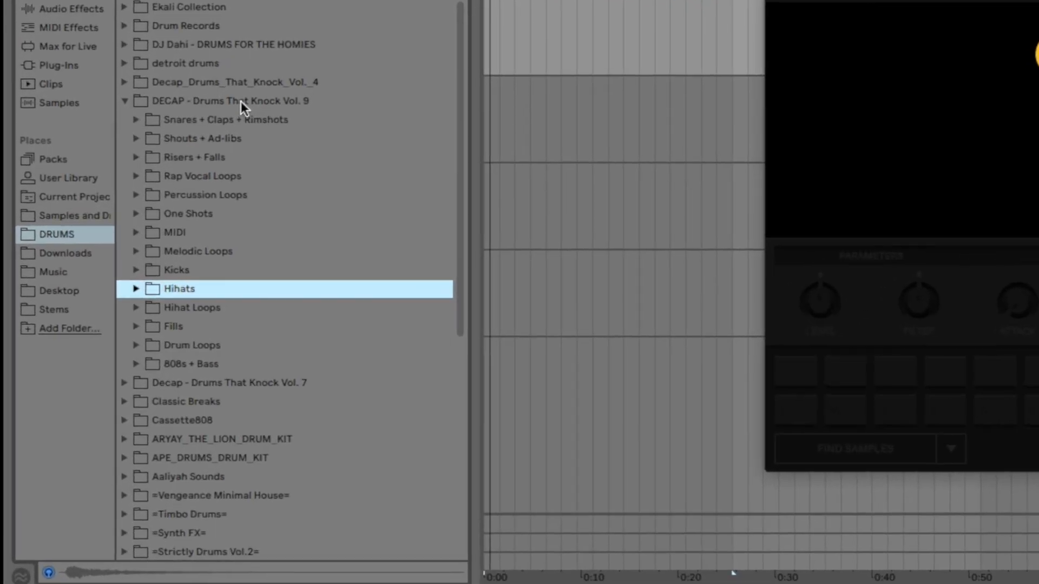
- Audition the hi-hat samples in the Hihats folder of DECAP - Drums That Knock Vol. 9
{"action": "left_click", "coordinate": [136, 289]}
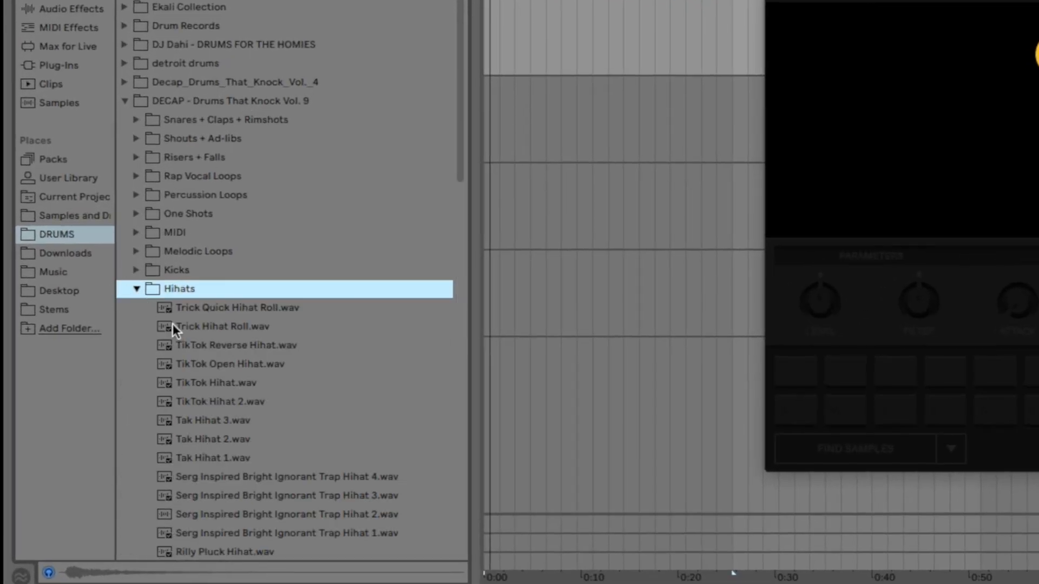
{"action": "left_click", "coordinate": [193, 420]}
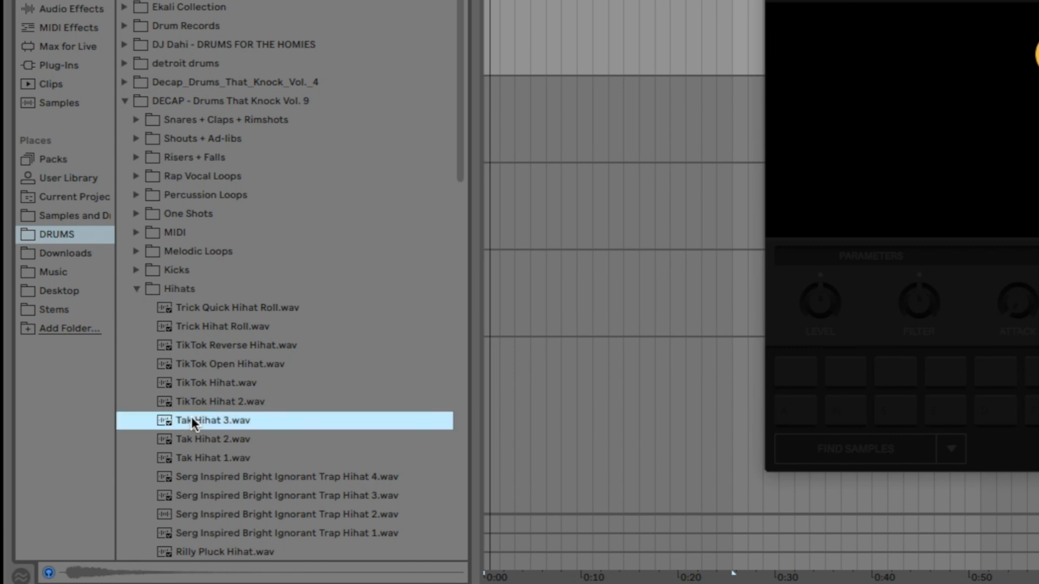
{"action": "left_click", "coordinate": [190, 396]}
{"action": "left_click", "coordinate": [190, 387]}
{"action": "left_click", "coordinate": [203, 457]}
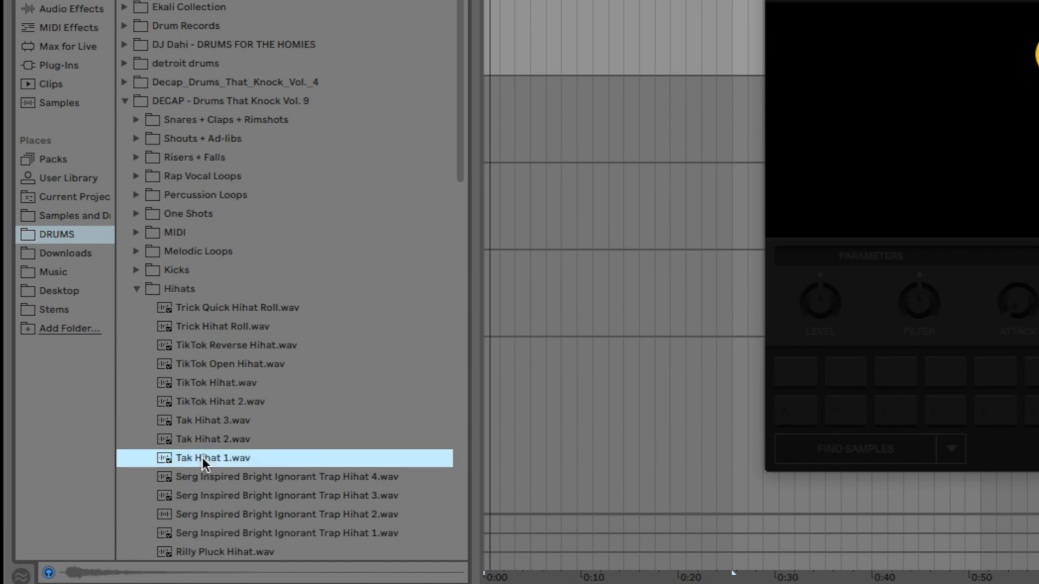
{"action": "scroll", "coordinate": [203, 456], "scroll_direction": "down", "scroll_amount": 2}
{"action": "left_click", "coordinate": [203, 504]}
{"action": "left_click", "coordinate": [202, 523]}
{"action": "left_click", "coordinate": [203, 486]}
{"action": "left_click", "coordinate": [204, 466]}
{"action": "left_click", "coordinate": [203, 446]}
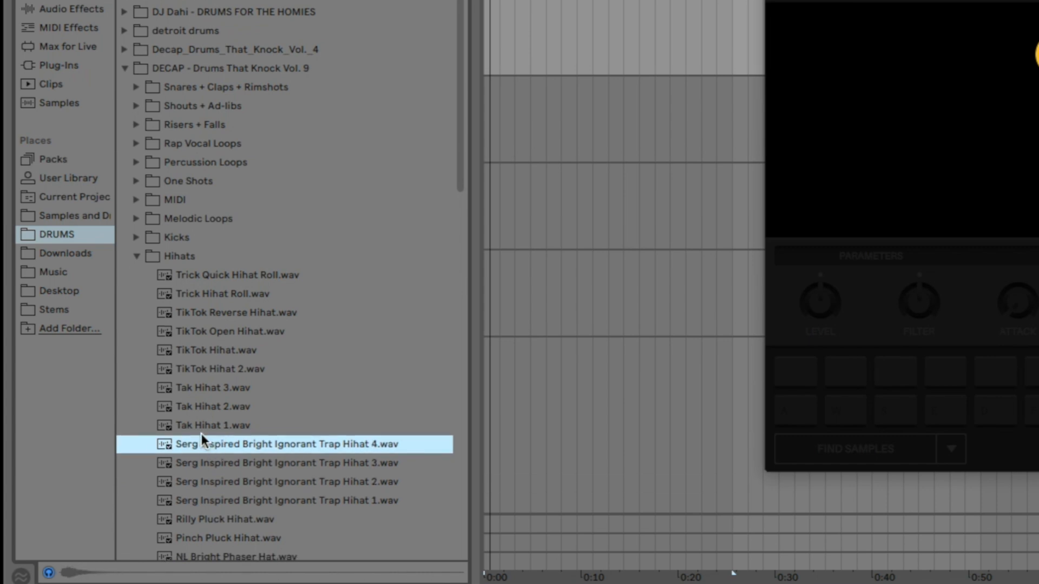
{"action": "left_click", "coordinate": [201, 433]}
{"action": "scroll", "coordinate": [201, 433], "scroll_direction": "down", "scroll_amount": 3}
- Load Tak Hihat 1.wav into the second track's Serato Sample and assign it to pads C2, D2, E2 and F2
{"action": "left_click_drag", "start_coordinate": [203, 355], "coordinate": [656, 200]}
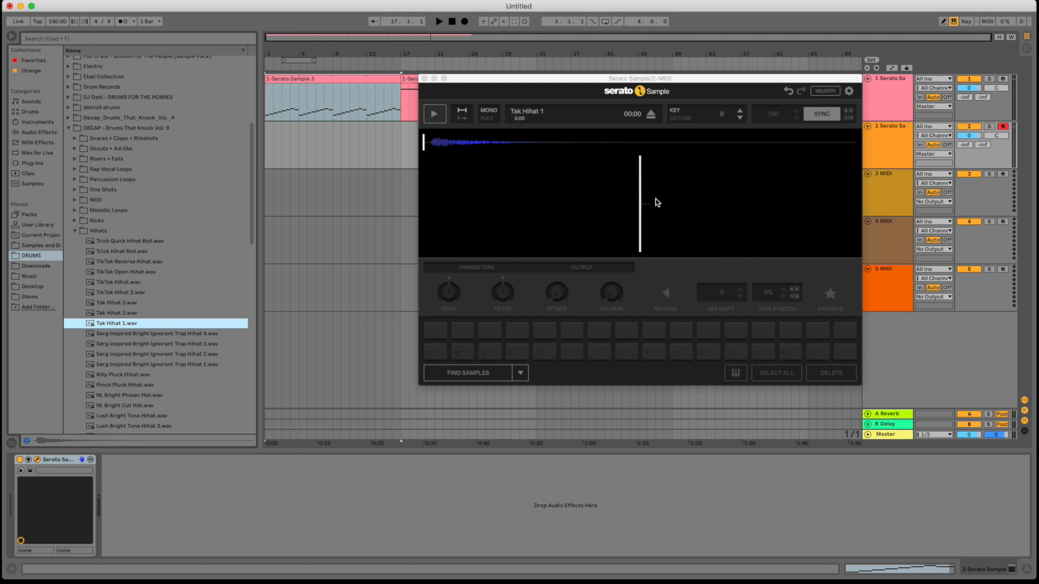
{"action": "key", "text": "k"}
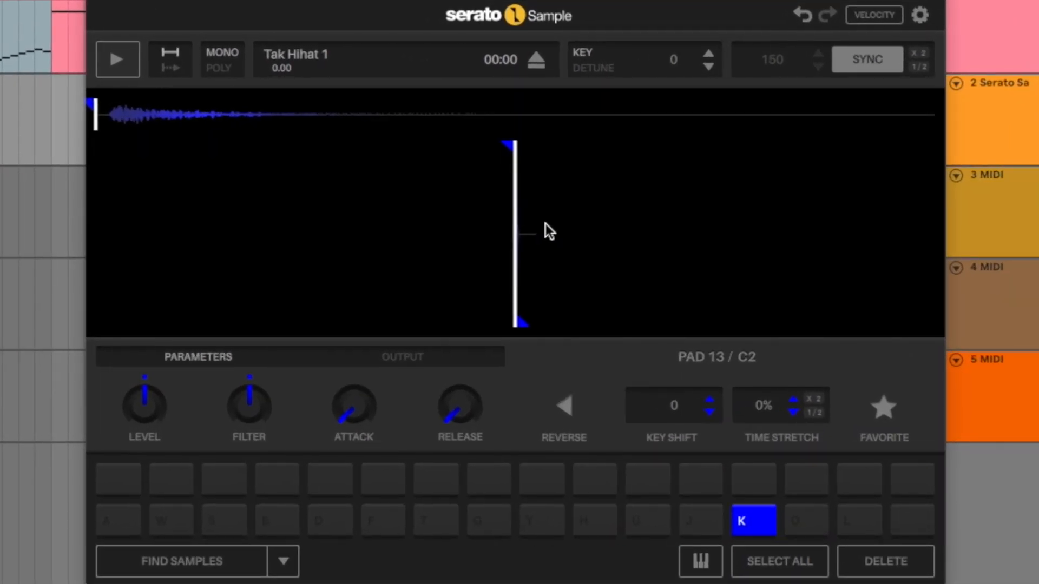
{"action": "key", "text": "l"}
{"action": "key", "text": "semicolon"}
{"action": "key", "text": "apostrophe"}
{"action": "key", "text": "k"}
{"action": "key", "text": "l"}
{"action": "key", "text": "semicolon"}
{"action": "key", "text": "apostrophe"}
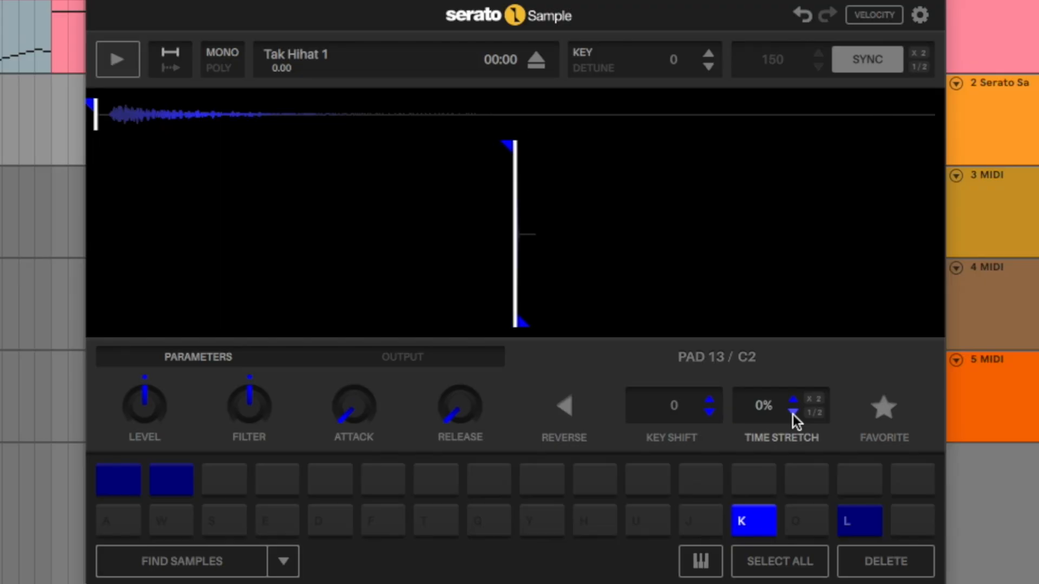
- Lower the key shift of the D2 hi-hat pad to -7 and audition it against the C2 pad
{"action": "key", "text": "k"}
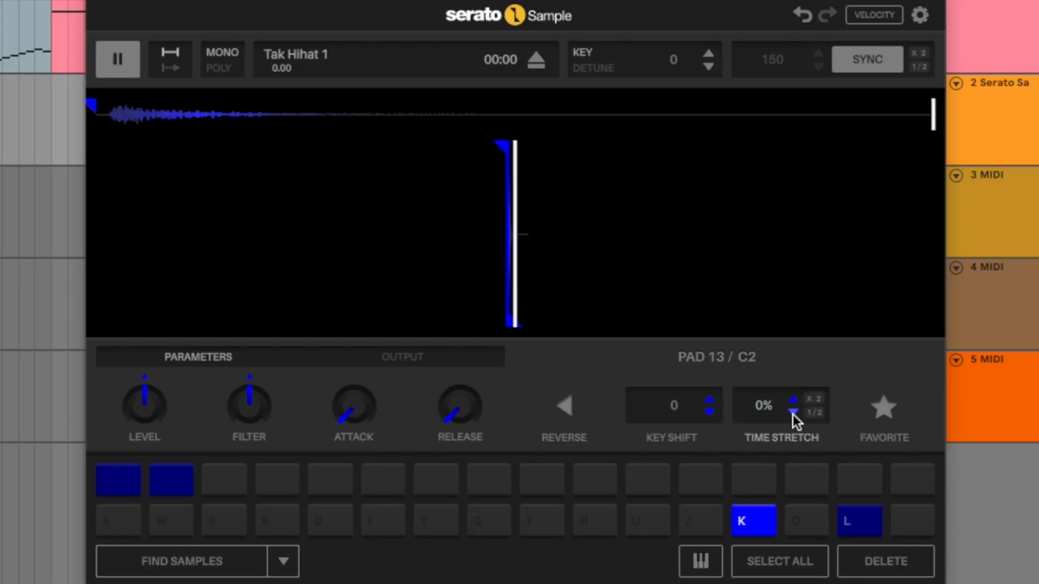
{"action": "key", "text": "l"}
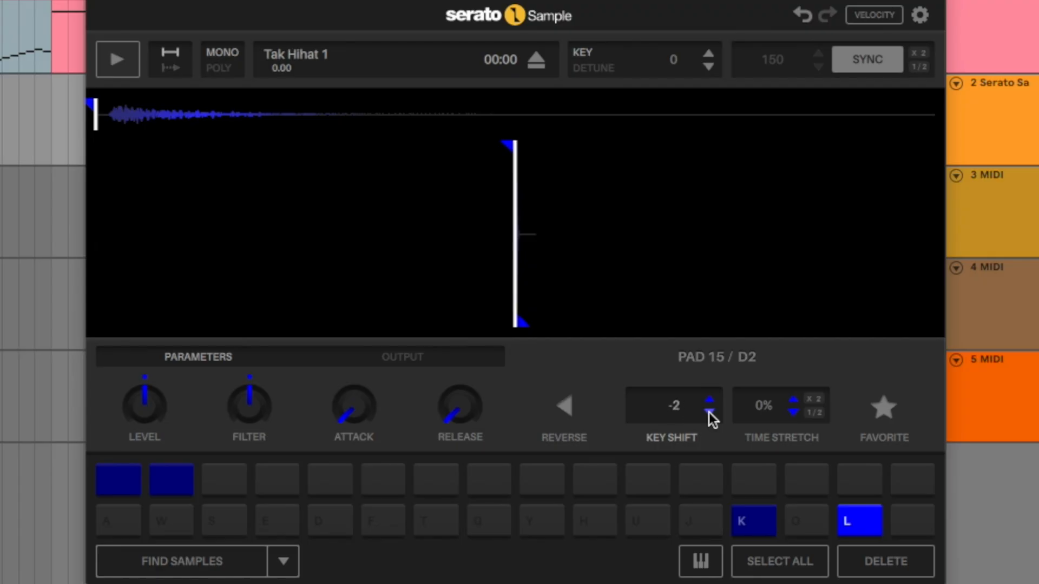
{"action": "left_click", "coordinate": [709, 412]}
{"action": "left_click", "coordinate": [709, 413]}
{"action": "left_click", "coordinate": [709, 413]}
{"action": "key", "text": "l"}
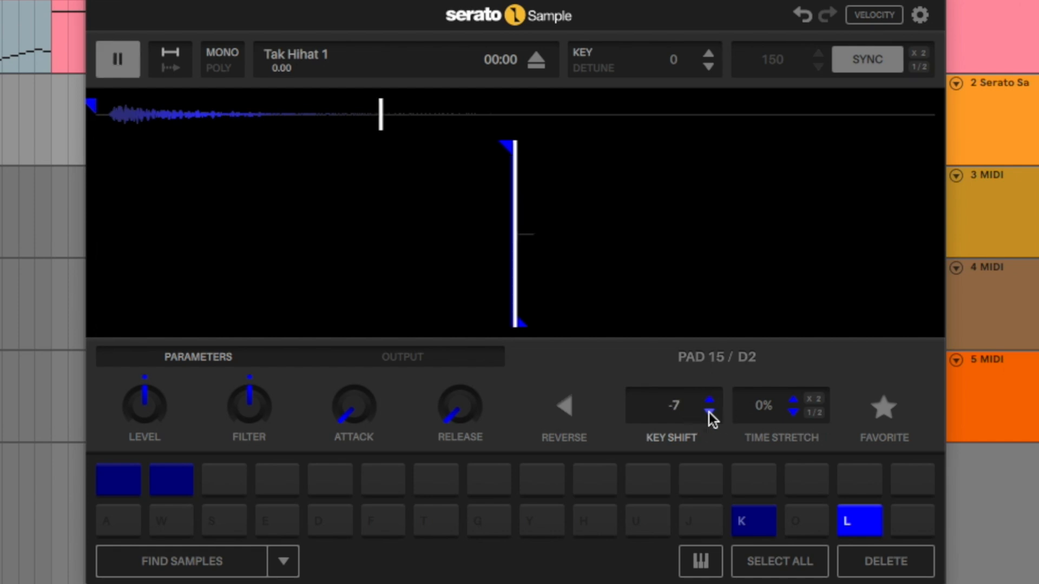
{"action": "key", "text": "k"}
{"action": "key", "text": "l"}
- Raise the key shift of the E2 hi-hat pad, auditioning the pitch between changes
{"action": "key", "text": "semicolon"}
{"action": "key", "text": "semicolon"}
{"action": "left_click", "coordinate": [711, 399]}
{"action": "left_click", "coordinate": [711, 399]}
{"action": "left_click", "coordinate": [711, 399]}
{"action": "key", "text": "semicolon"}
{"action": "left_click", "coordinate": [711, 399]}
{"action": "key", "text": "semicolon"}
{"action": "key", "text": "semicolon"}
- Move the F2 pad's start point to the tail of the hi-hat waveform and reverse that pad
{"action": "key", "text": "apostrophe"}
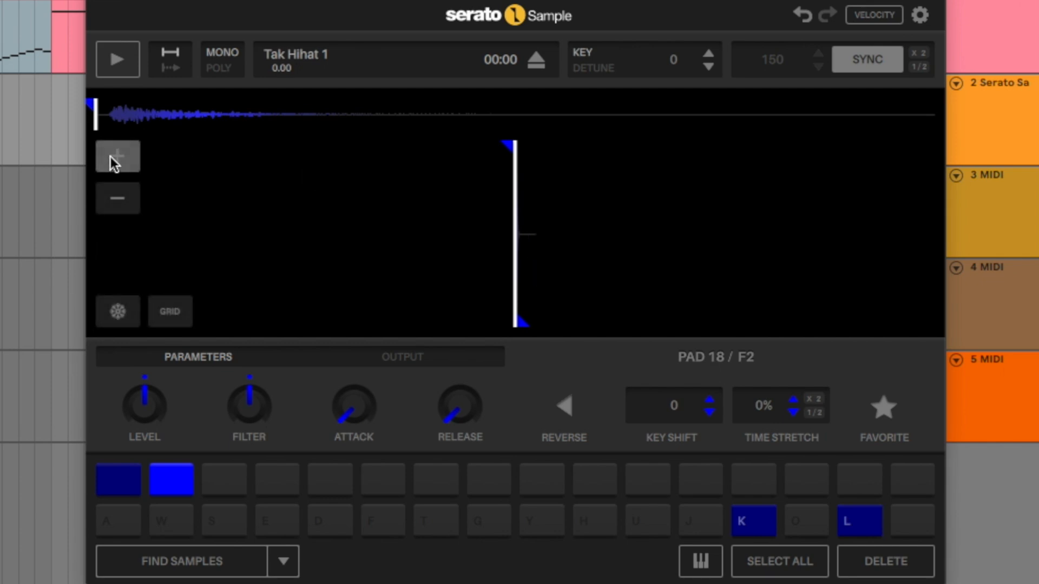
{"action": "left_click", "coordinate": [110, 155]}
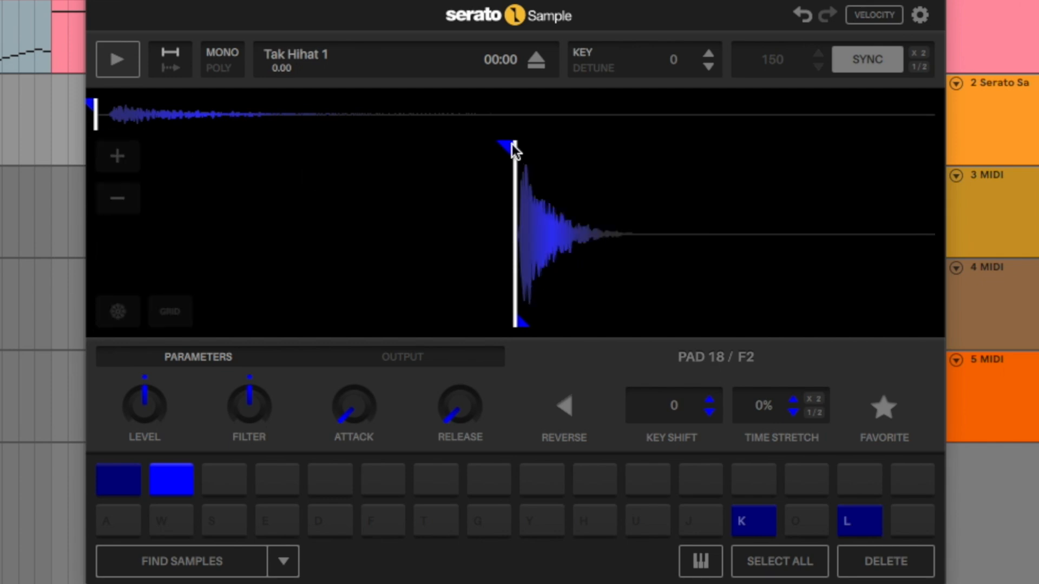
{"action": "mouse_move", "coordinate": [507, 141]}
{"action": "left_mouse_down"}
{"action": "mouse_move", "coordinate": [617, 143]}
{"action": "mouse_move", "coordinate": [523, 152]}
{"action": "left_mouse_up"}
{"action": "left_click_drag", "start_coordinate": [635, 150], "coordinate": [631, 152]}
{"action": "left_click", "coordinate": [571, 400]}
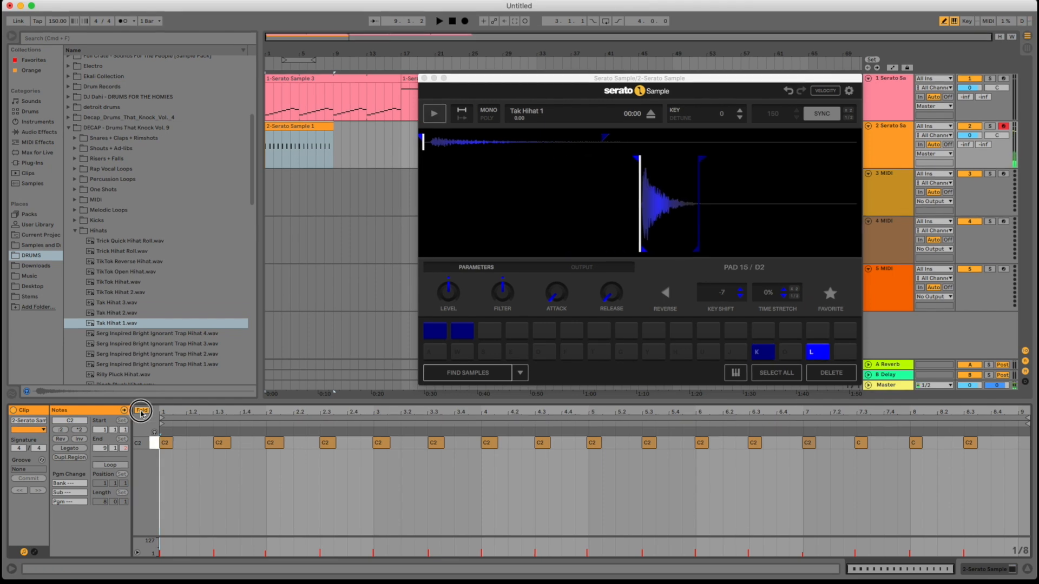
- Turn off note folding in the hi-hat clip and add a sixteenth D2 note at 1.1.3 during playback
{"action": "left_click", "coordinate": [142, 412]}
{"action": "scroll", "coordinate": [352, 384], "scroll_direction": "up", "scroll_amount": 1}
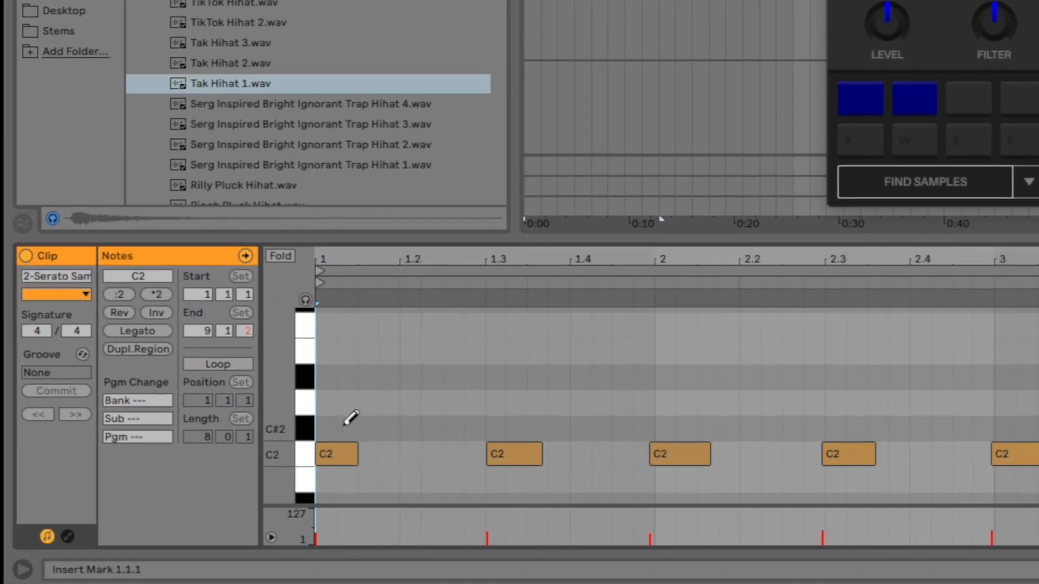
{"action": "key", "text": "space"}
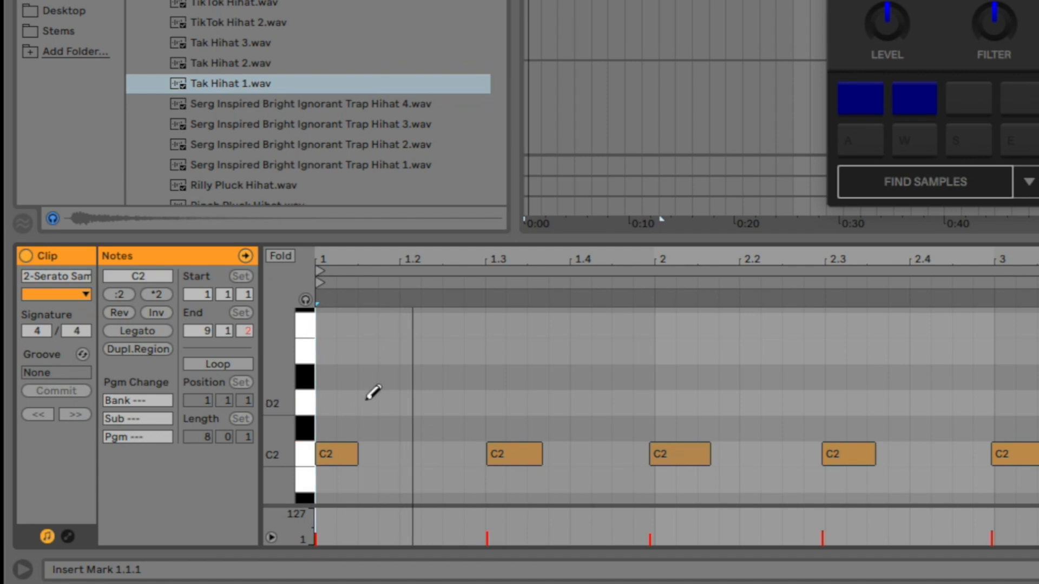
{"action": "left_click", "coordinate": [367, 401]}
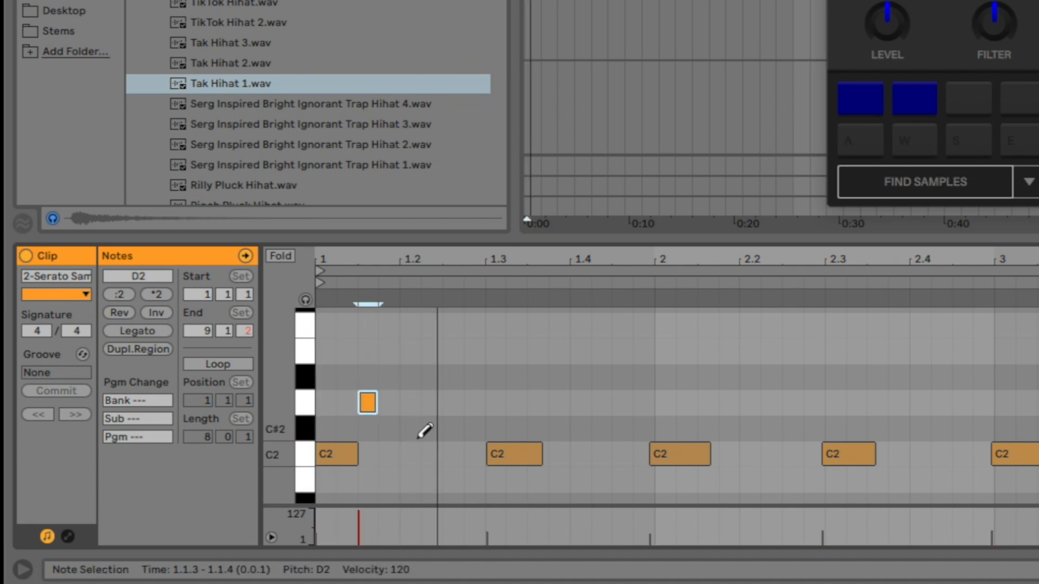
- Draw three consecutive sixteenth C2 notes from 1.2.1 to 1.2.4, quantize all the clip's notes and play it back
{"action": "left_click_drag", "start_coordinate": [414, 453], "coordinate": [447, 454]}
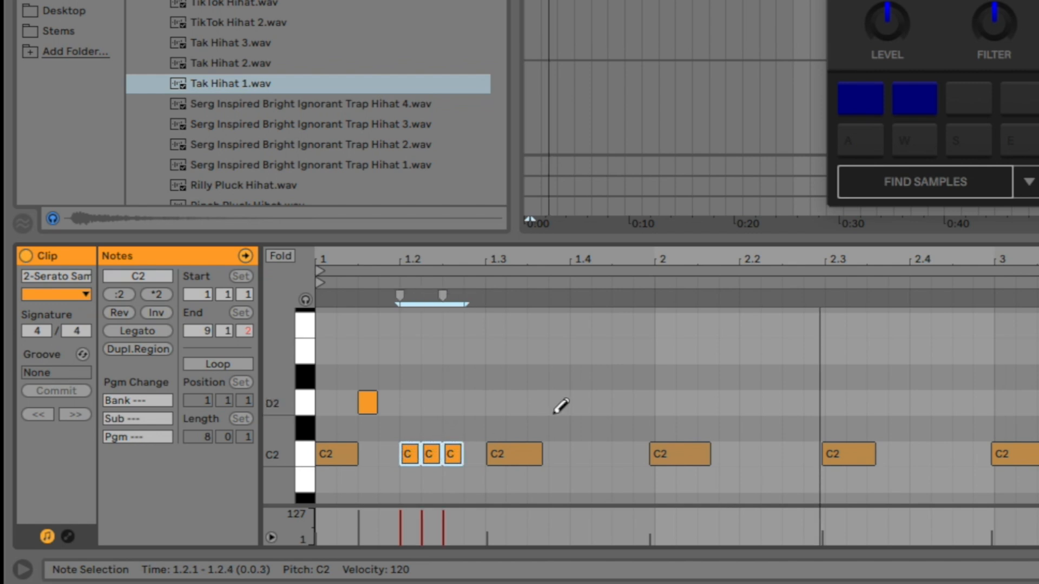
{"action": "key", "text": "ctrl+a"}
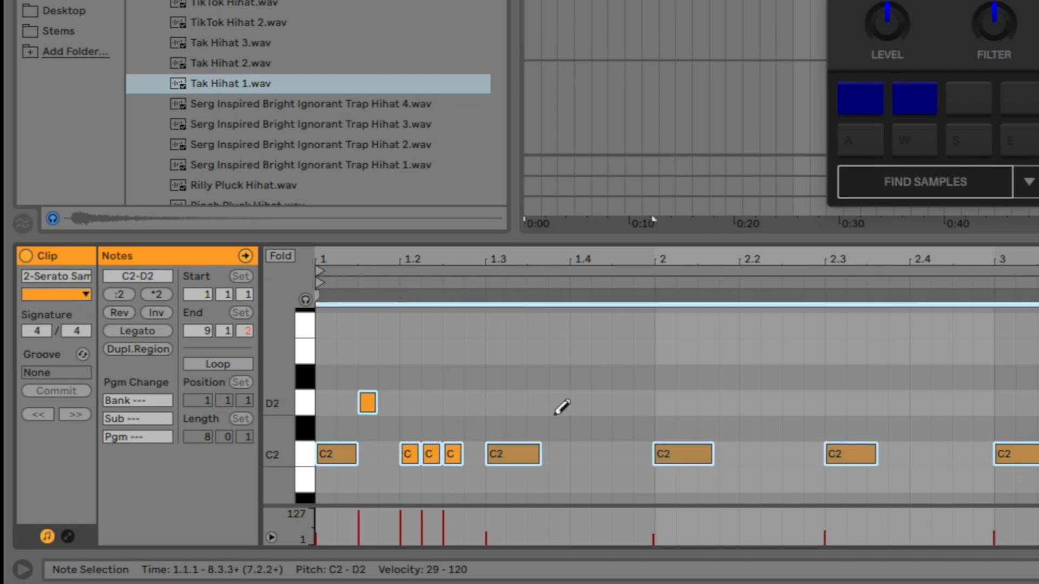
{"action": "key", "text": "space"}
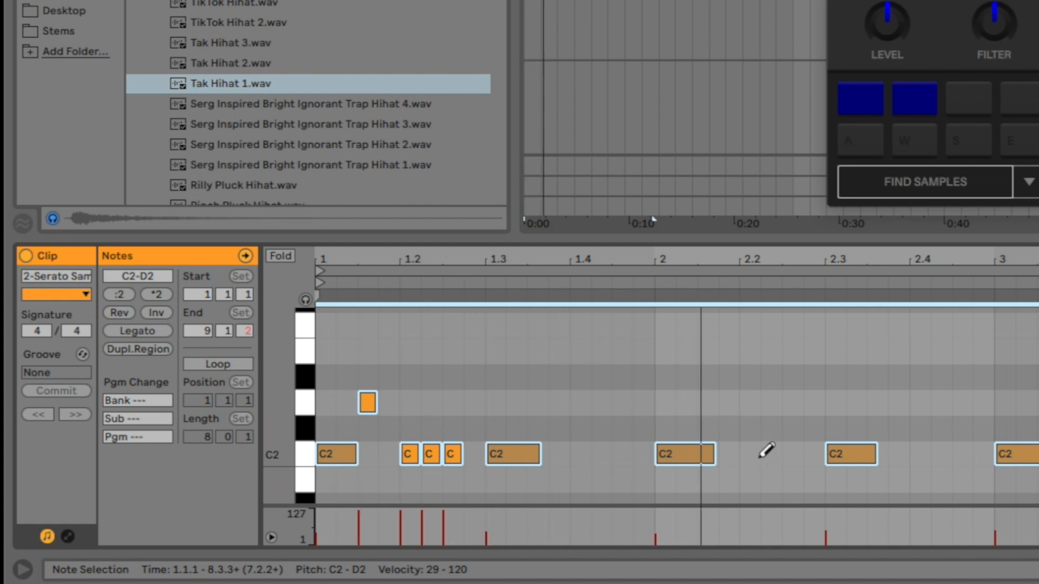
- Add a sixteenth D2 note at 2.2.3 and an F2 note at 2.4.3, and extend the looped hi-hat clip to bar 17
{"action": "left_click", "coordinate": [792, 404]}
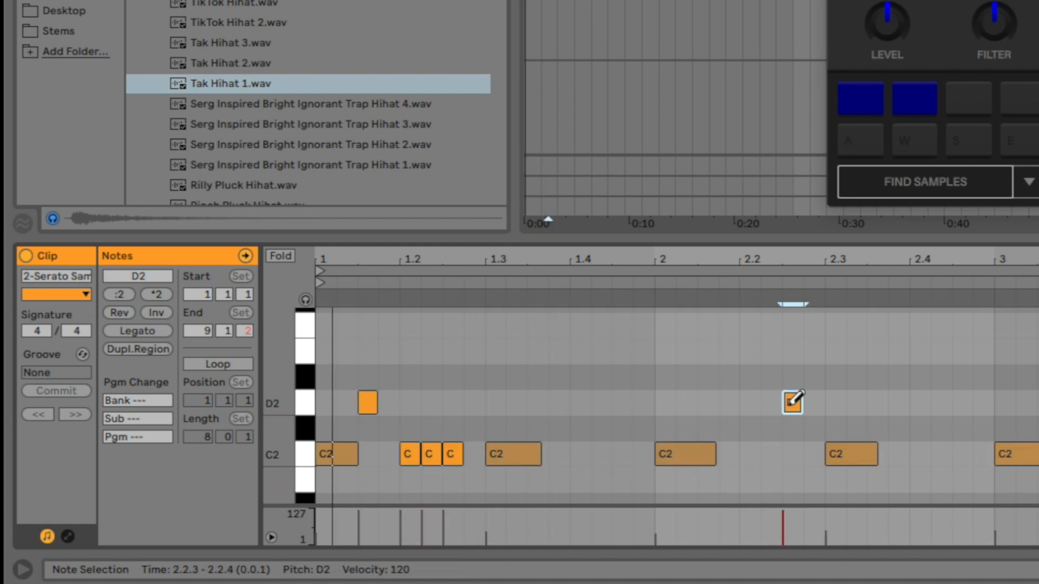
{"action": "left_click", "coordinate": [982, 353]}
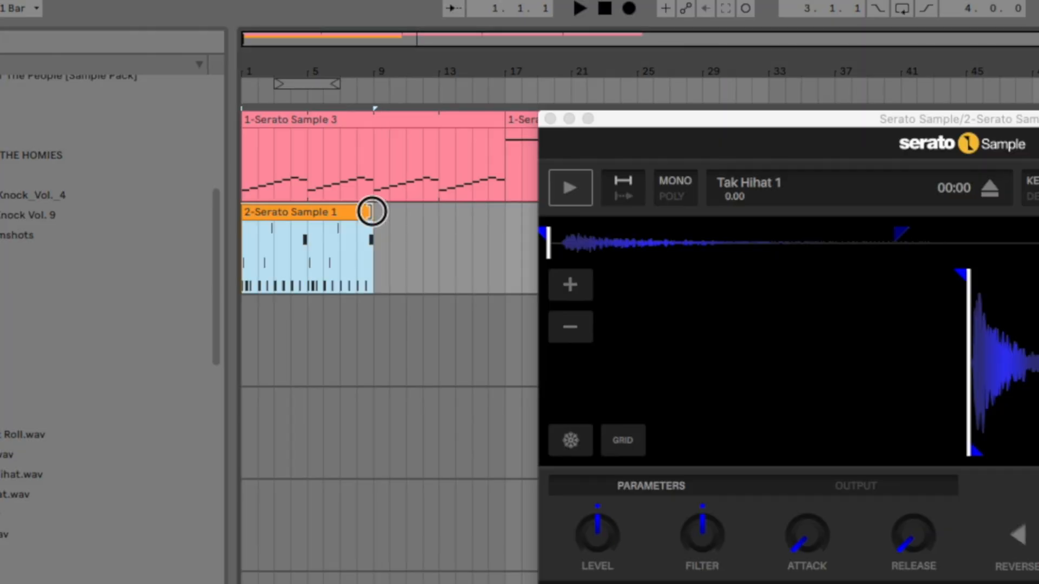
{"action": "left_click_drag", "start_coordinate": [371, 209], "coordinate": [504, 215]}
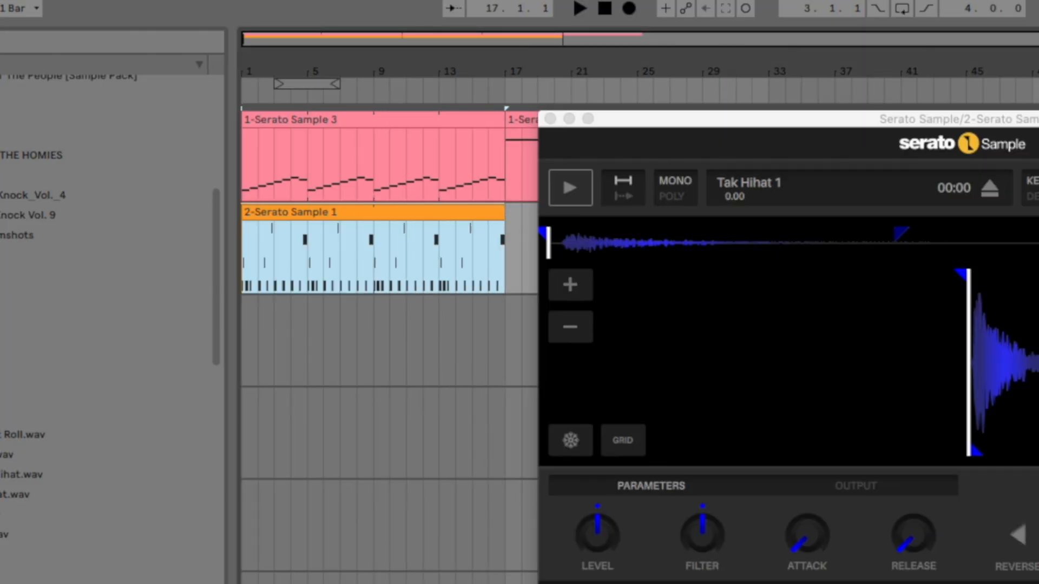
- Play the arrangement and draw consecutive sixteenth C2 notes at 3.2.1 and 3.2.2 in the hi-hat clip
{"action": "key", "text": "space"}
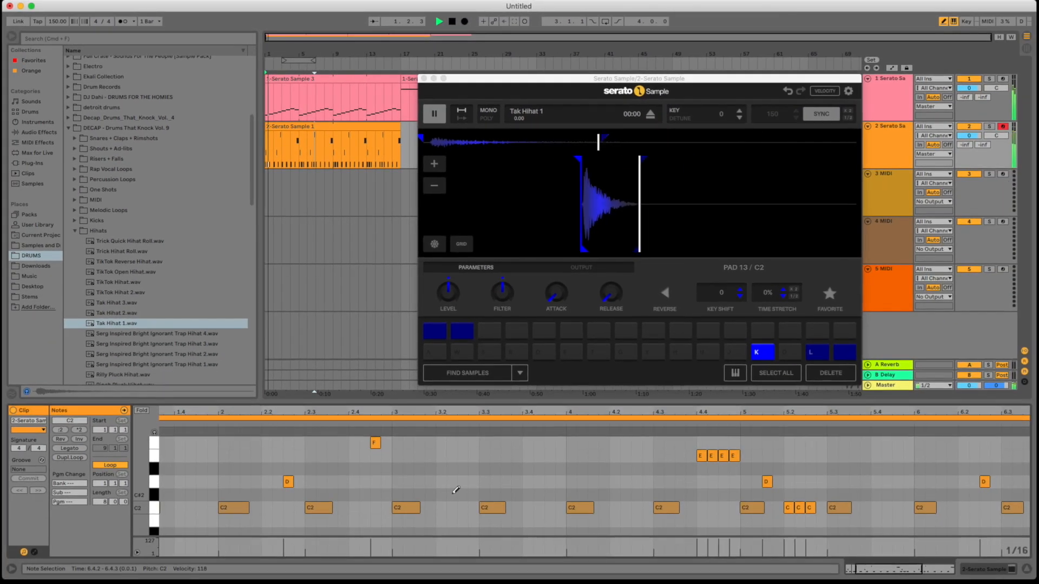
{"action": "left_click", "coordinate": [441, 508]}
{"action": "left_click", "coordinate": [462, 507]}
{"action": "left_click", "coordinate": [461, 507]}
{"action": "left_click", "coordinate": [452, 507]}
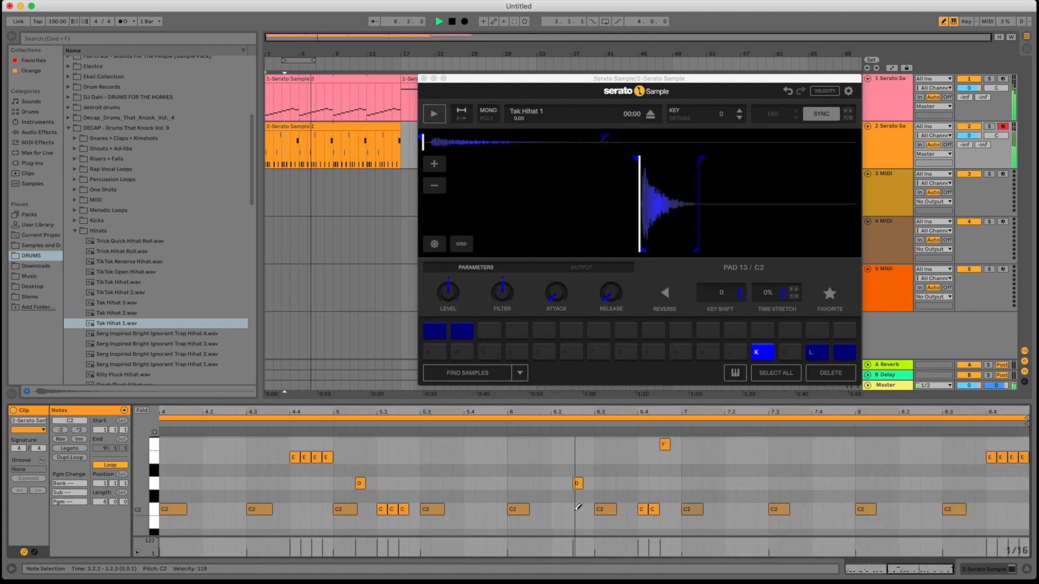
- Draw two consecutive sixteenth C2 notes at 7.4.1 and 7.4.2 in the hi-hat clip during playback
{"action": "scroll", "coordinate": [655, 506], "scroll_direction": "down", "scroll_amount": 1}
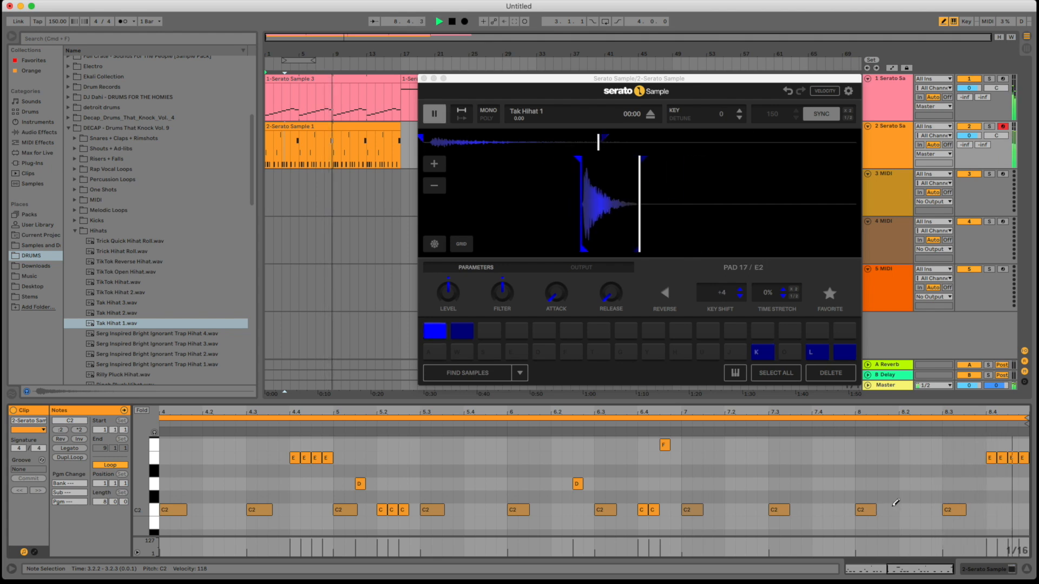
{"action": "left_click", "coordinate": [817, 509]}
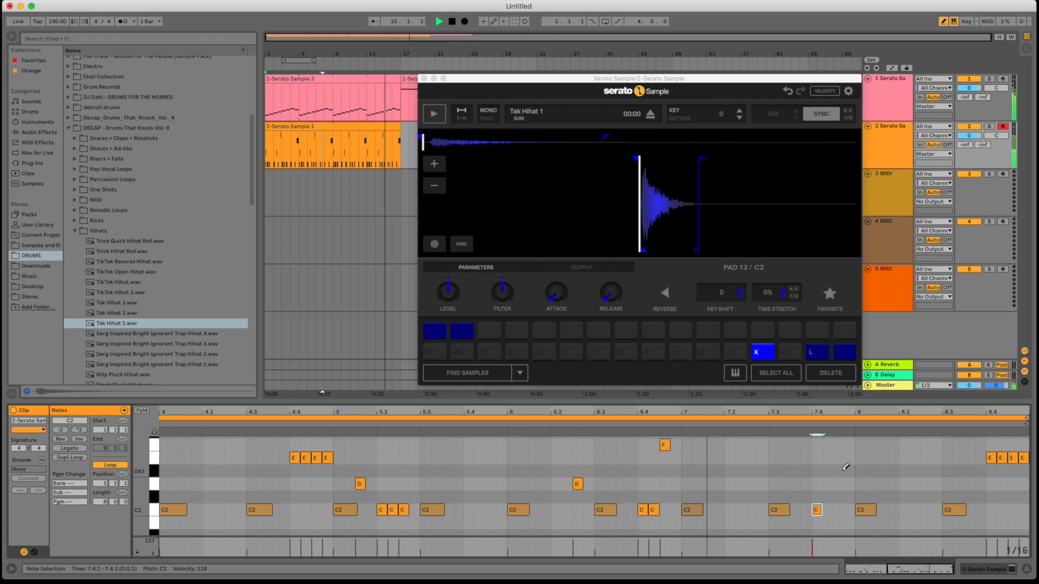
{"action": "left_click", "coordinate": [827, 510]}
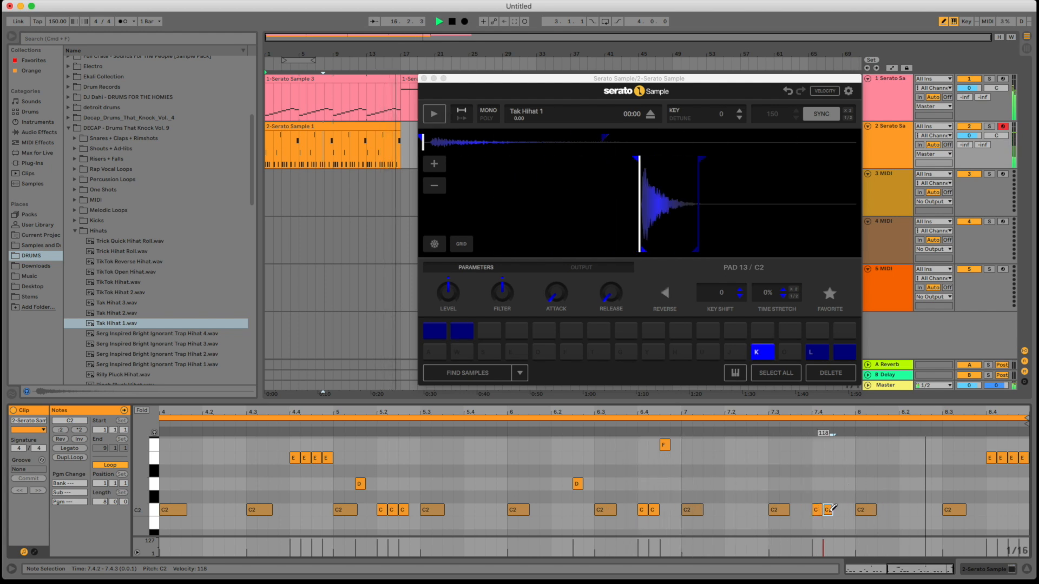